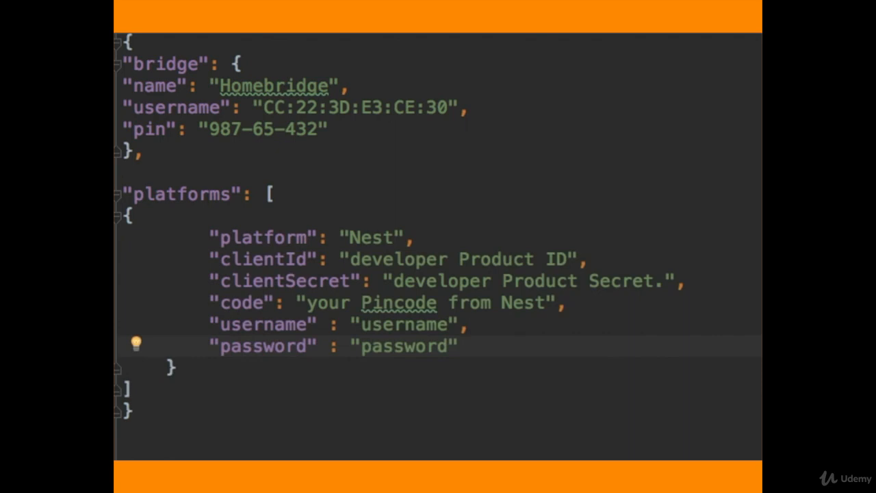
# - Run Homebridge and copy the token entry from the log message saying the code is only valid once
pyautogui.press('Return')
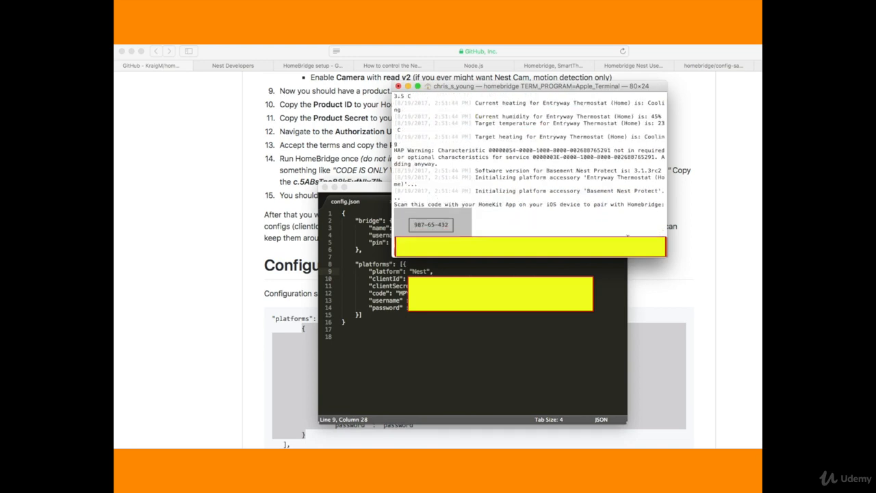
pyautogui.scroll(5, 614, 206)
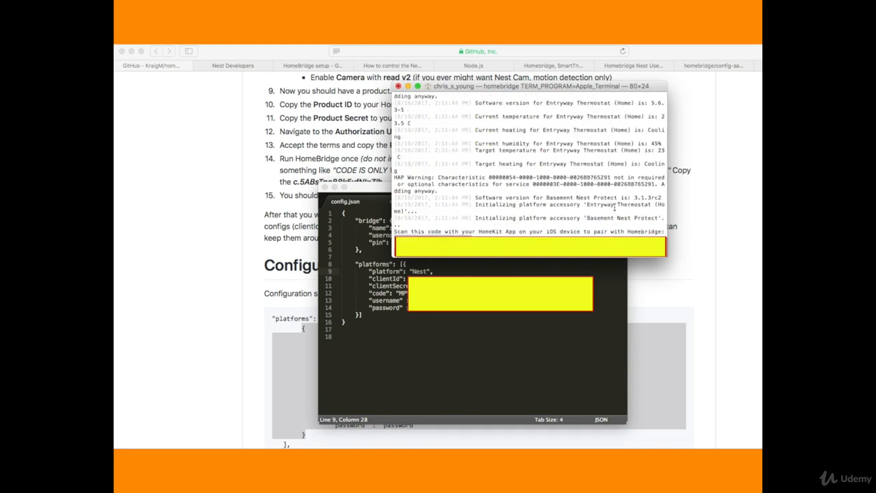
pyautogui.scroll(1, 615, 207)
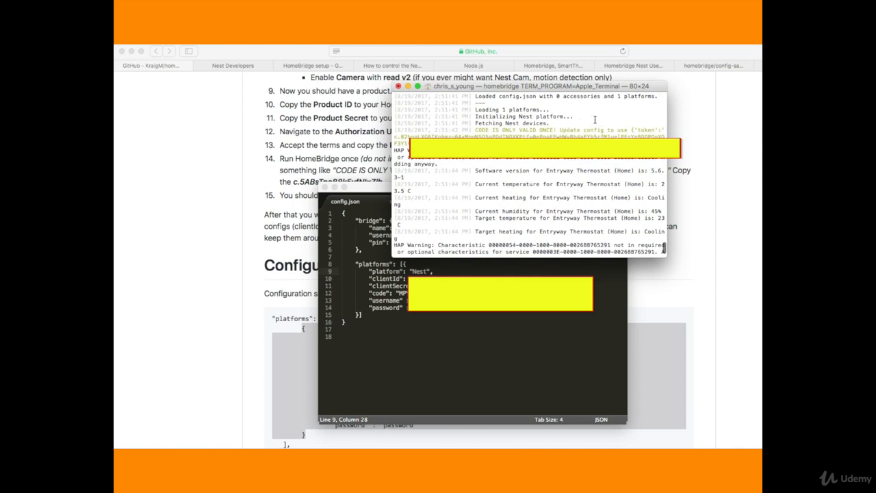
pyautogui.click(634, 130)
pyautogui.moveTo(635, 130); pyautogui.dragTo(619, 140)
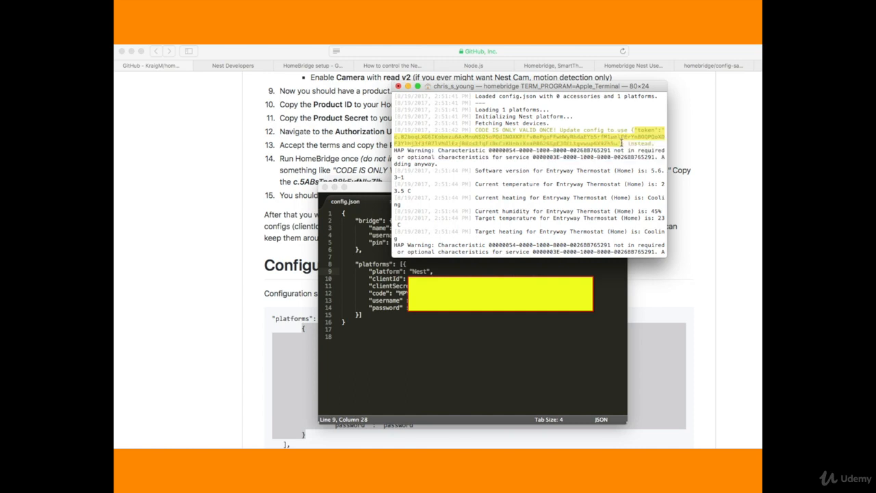
# - In config.json, paste the copied token entry on a new line below the Nest platform line and end it with a comma
pyautogui.click(435, 271)
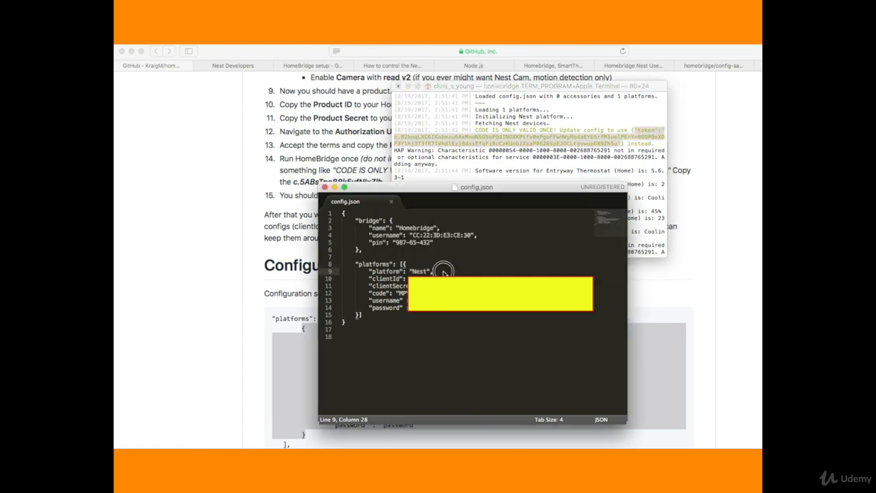
pyautogui.press('Return')
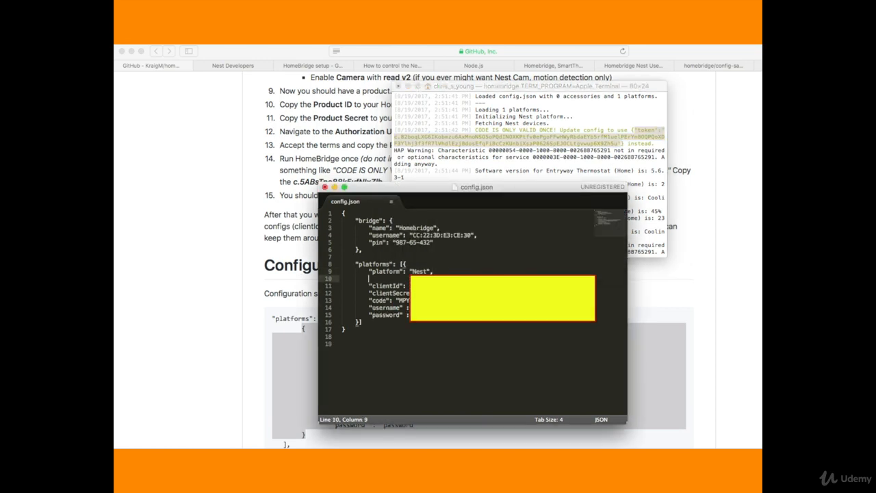
pyautogui.write('"token')
pyautogui.press('BackSpace')
pyautogui.press('BackSpace')
pyautogui.press('BackSpace')
pyautogui.press('BackSpace')
pyautogui.press('BackSpace')
pyautogui.press('BackSpace')
pyautogui.press('BackSpace')
pyautogui.press('super+v')
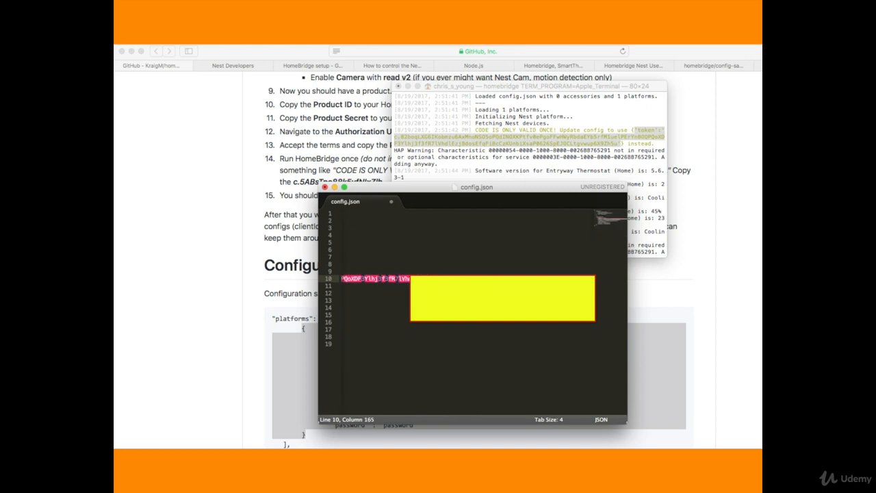
pyautogui.write(',')
pyautogui.hscroll(-10, 472, 288)
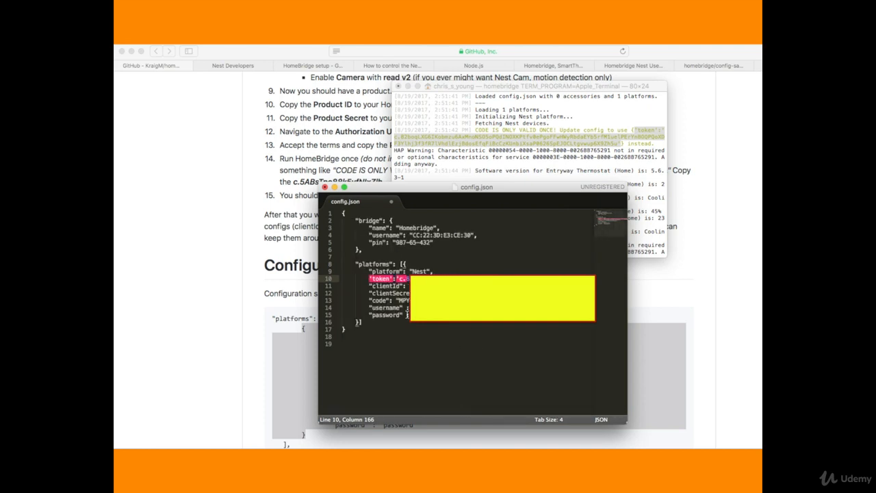
# - Replace the single quotes around the token key with double quotes
pyautogui.click(397, 280)
pyautogui.write("'")
pyautogui.press('Left')
pyautogui.hotkey('shift', 'Left')
pyautogui.write('"')
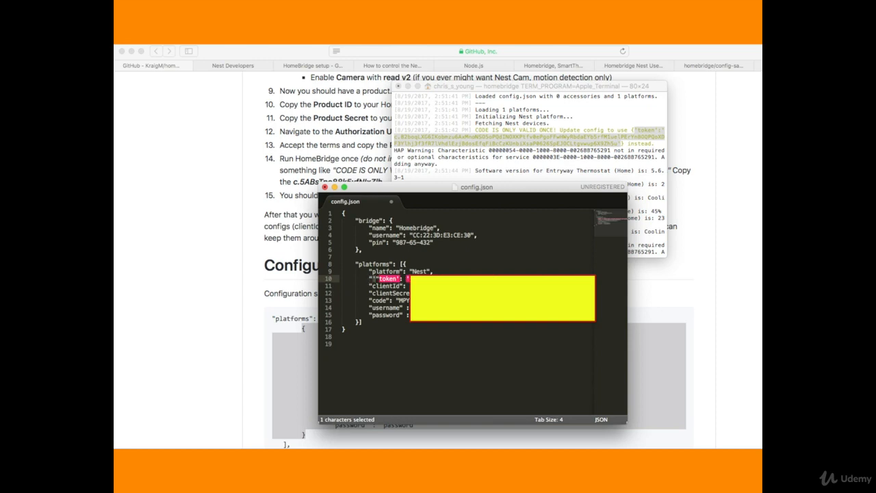
pyautogui.press('BackSpace')
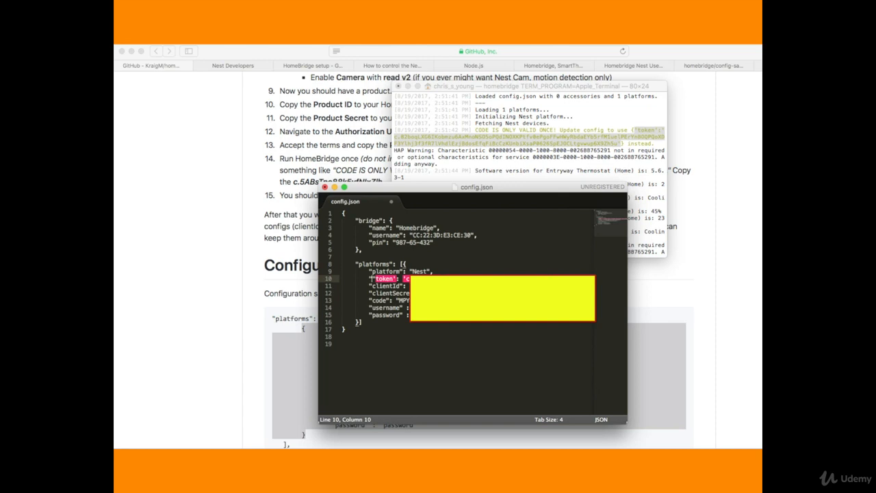
pyautogui.press('BackSpace')
pyautogui.press('Right')
pyautogui.press('Right')
pyautogui.press('Right')
pyautogui.press('Right')
pyautogui.press('Right')
pyautogui.press('Right')
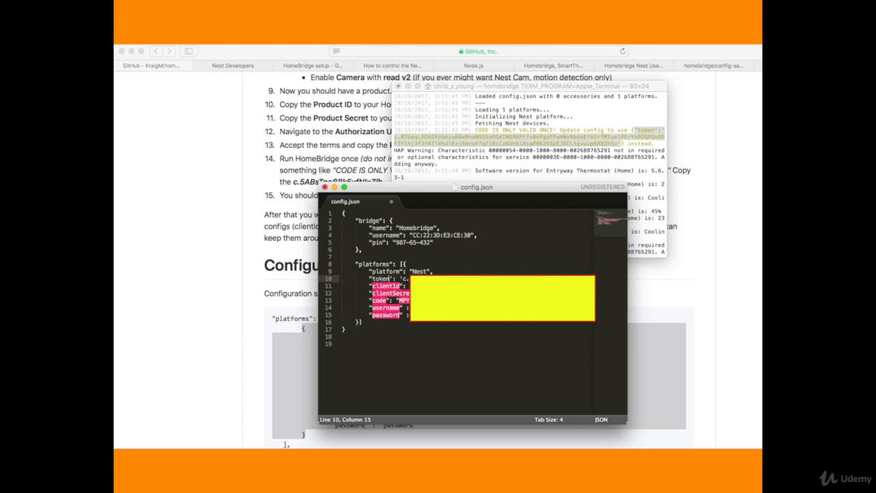
pyautogui.hotkey('shift', 'Right')
pyautogui.write('"')
pyautogui.press('BackSpace')
pyautogui.press('BackSpace')
# - Replace the single quotes around the token value with double quotes and save config.json
pyautogui.press('Right')
pyautogui.press('Right')
pyautogui.press('Right')
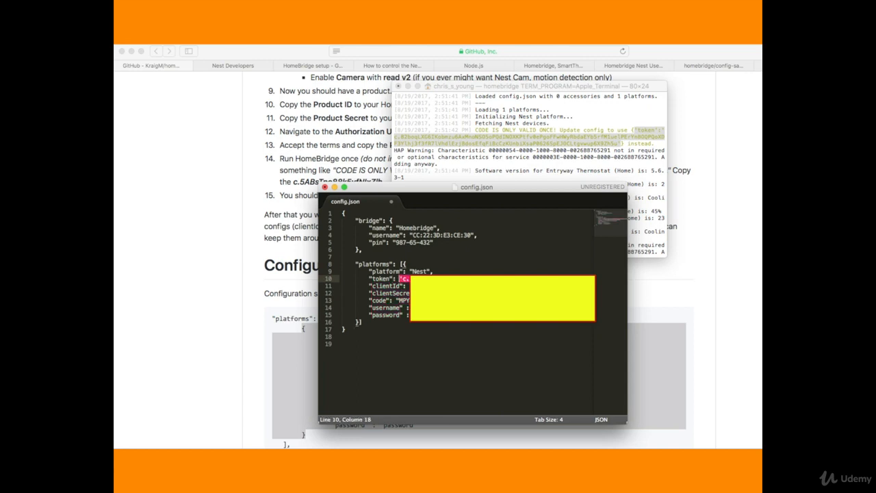
pyautogui.hotkey('shift', 'Right')
pyautogui.press('BackSpace')
pyautogui.write('"')
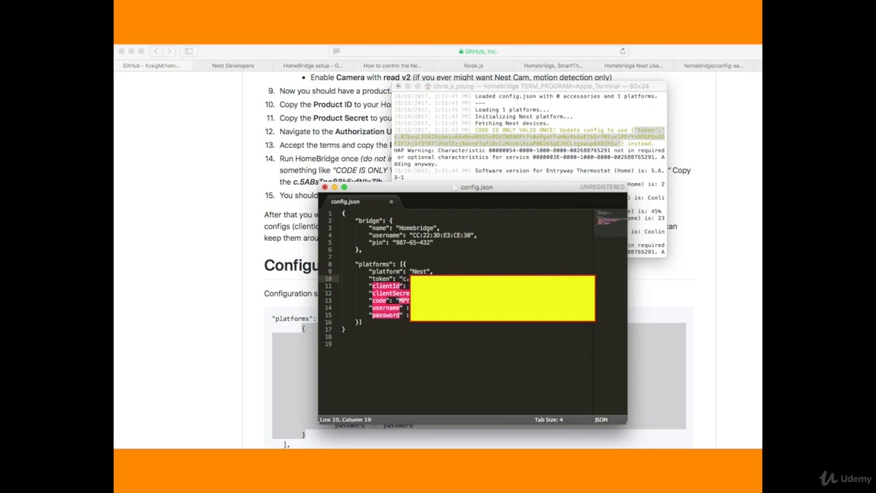
pyautogui.press('Right')
pyautogui.hscroll(15, 472, 308)
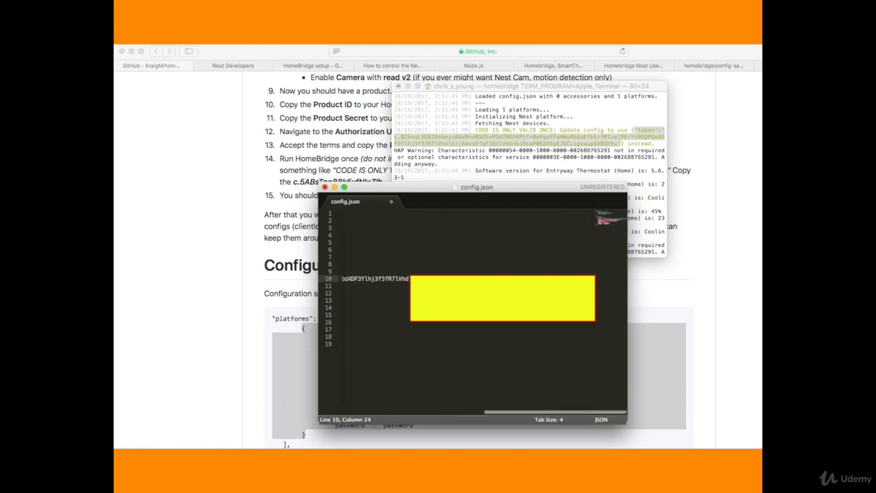
# - Switch to Terminal, stop the running Homebridge process and start it again with the homebridge command
pyautogui.press('super+Tab')
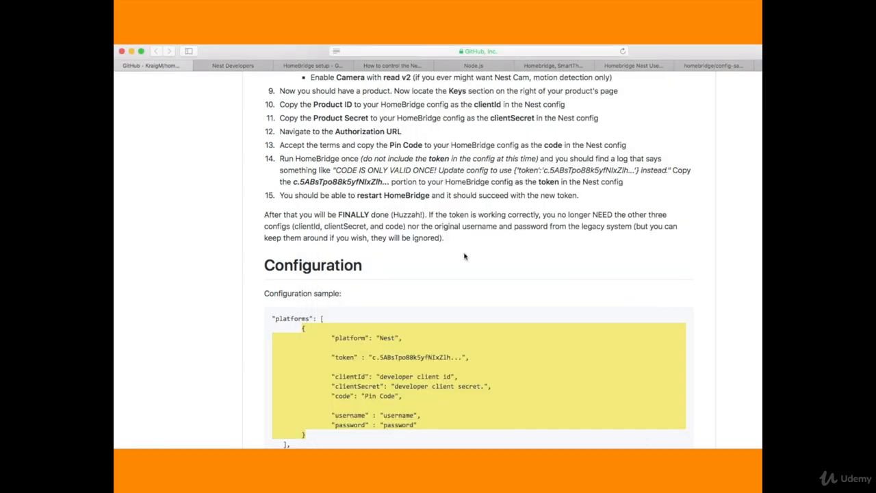
pyautogui.press('super+Tab')
pyautogui.press('super+Tab')
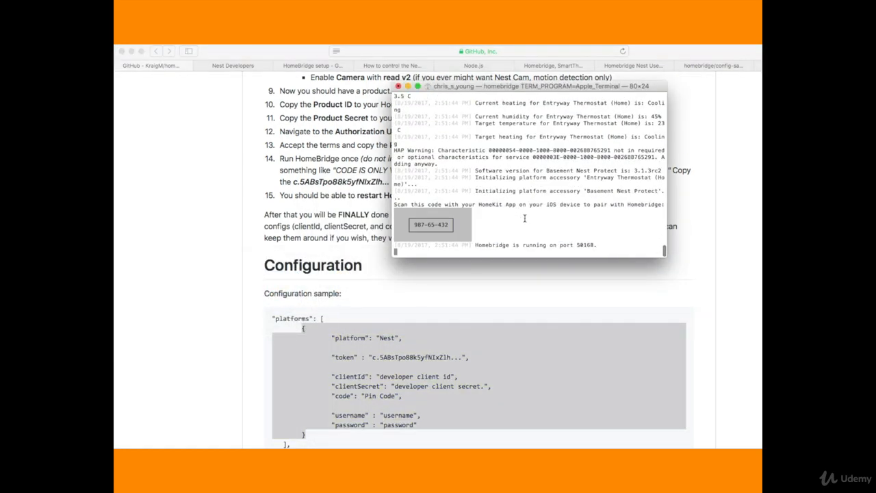
pyautogui.hotkey('ctrl', 'c')
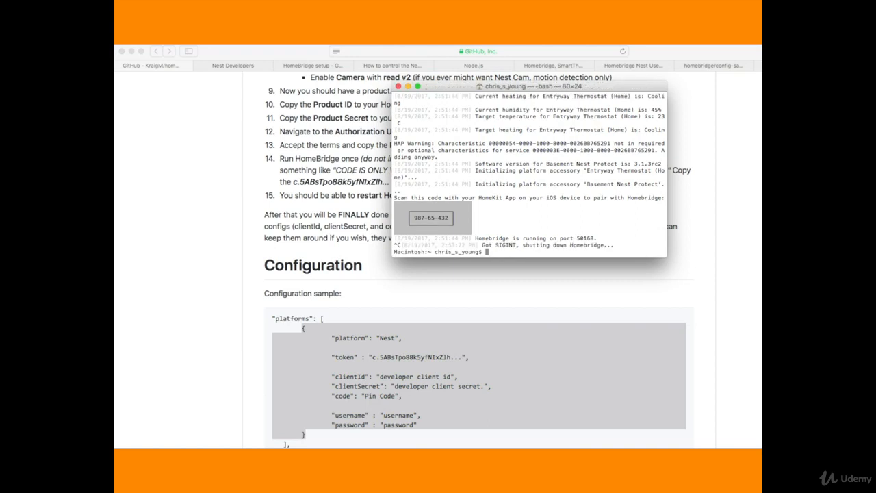
pyautogui.write('homer')
pyautogui.press('BackSpace')
pyautogui.press('BackSpace')
pyautogui.press('BackSpace')
pyautogui.press('BackSpace')
pyautogui.press('BackSpace')
pyautogui.write('homebridge')
pyautogui.press('Return')
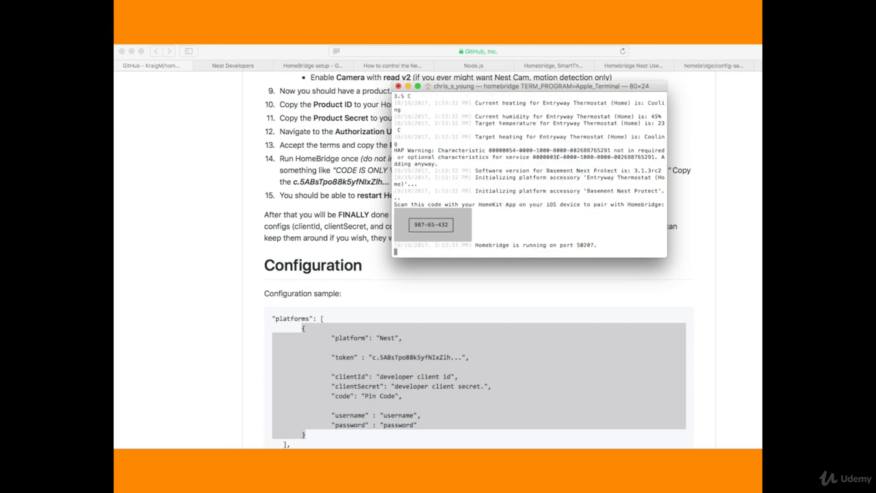
# - In config.json, cut the clientId, clientSecret, code, username and password lines from the Nest platform and save the file
pyautogui.click(233, 341)
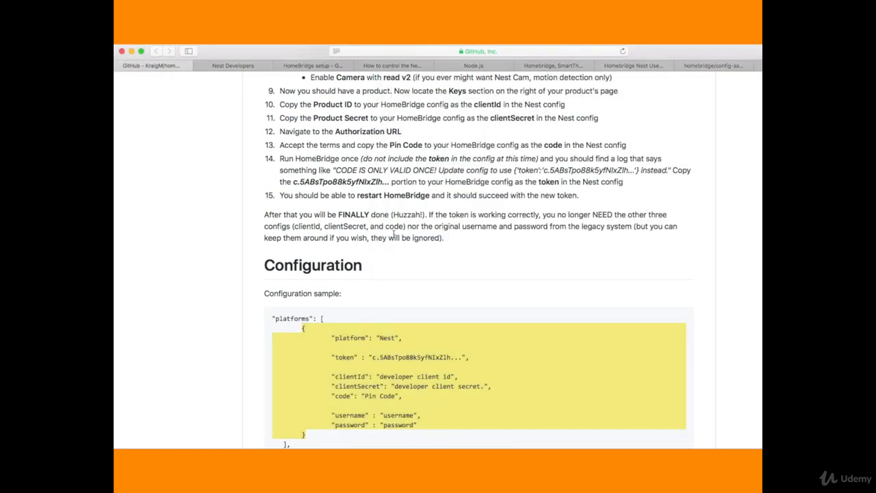
pyautogui.press('super+Tab')
pyautogui.press('super+Tab')
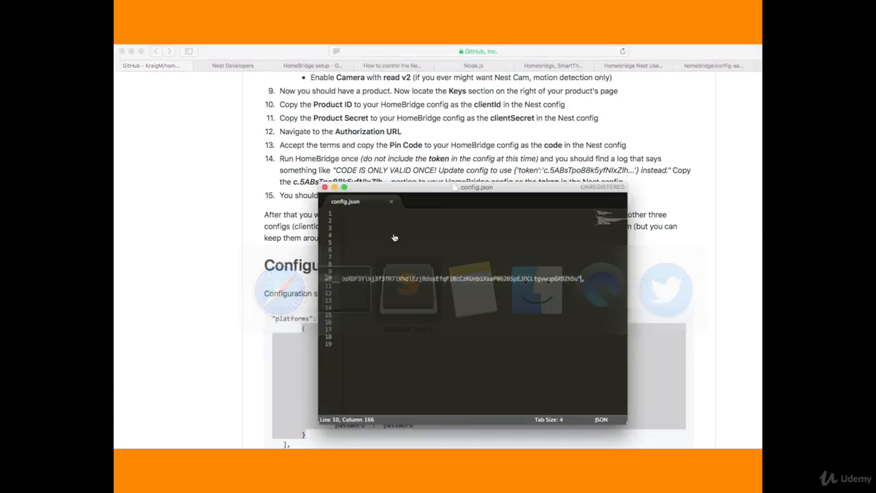
pyautogui.hscroll(-10, 400, 323)
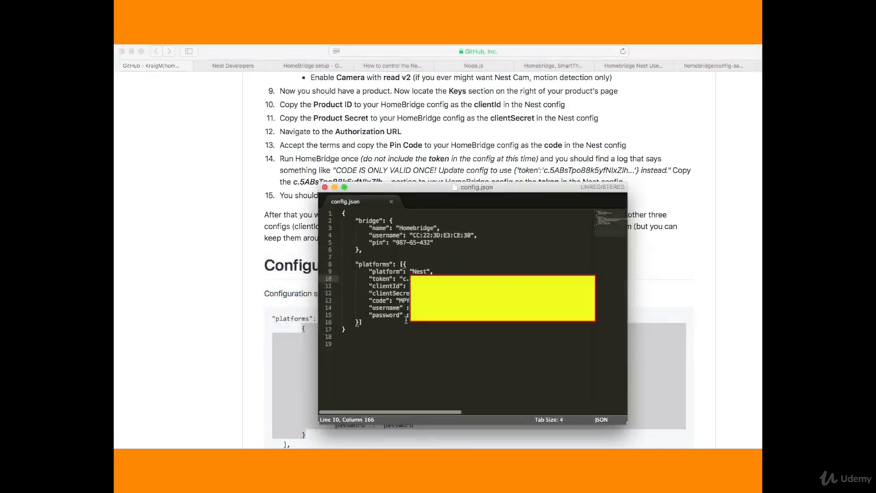
pyautogui.moveTo(445, 315); pyautogui.dragTo(367, 287)
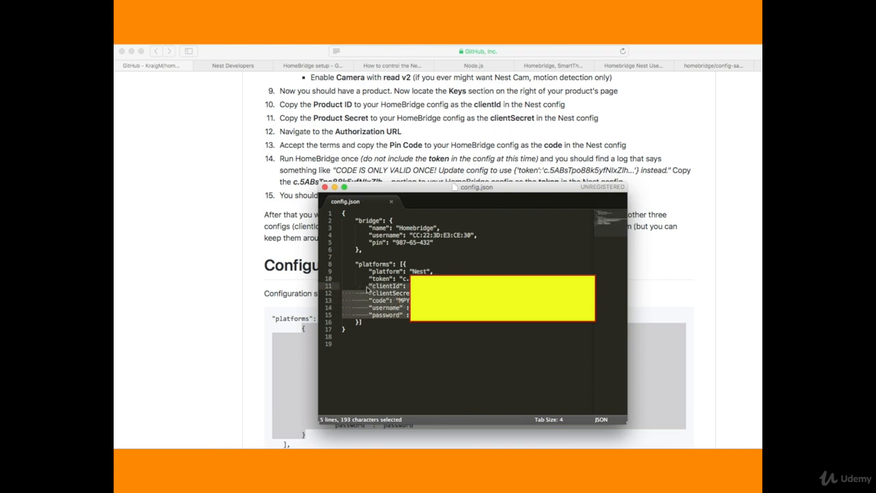
pyautogui.press('super+x')
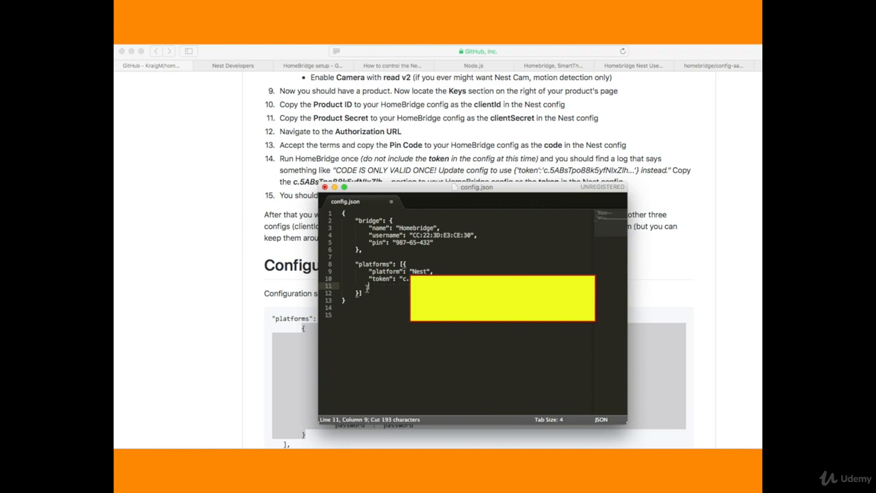
pyautogui.press('super+s')
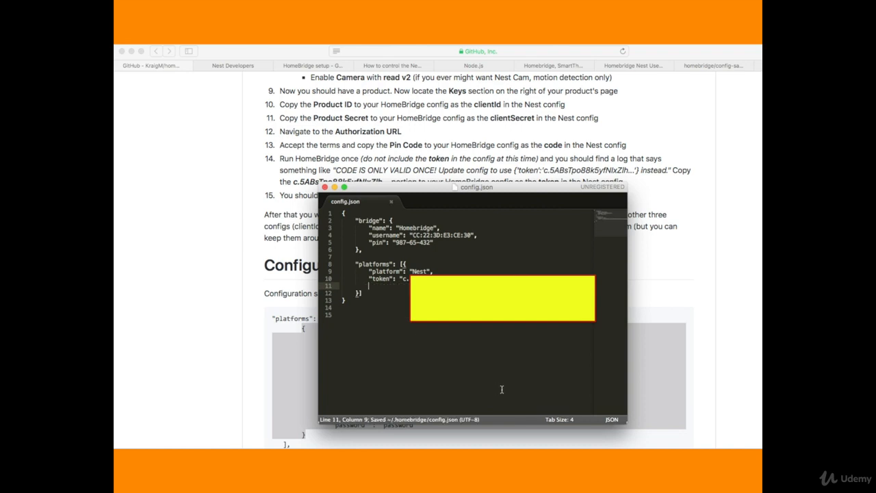
# - Restart Homebridge in Terminal to test the configuration that contains only the token
pyautogui.press('super+Tab')
pyautogui.press('super+Tab')
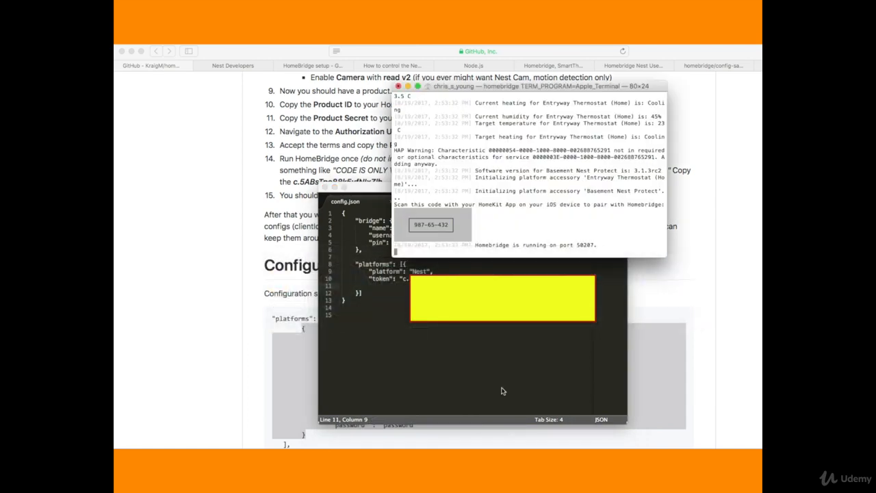
pyautogui.hotkey('ctrl', 'c')
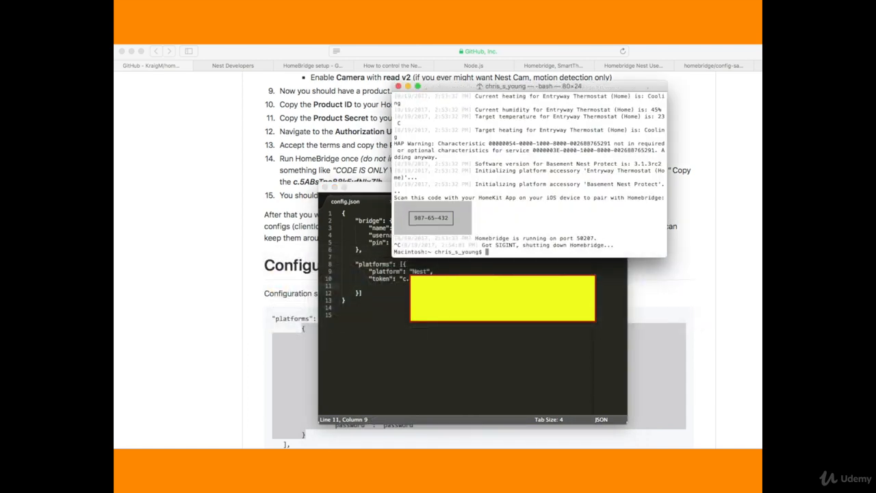
pyautogui.write('homebridge')
pyautogui.press('Return')
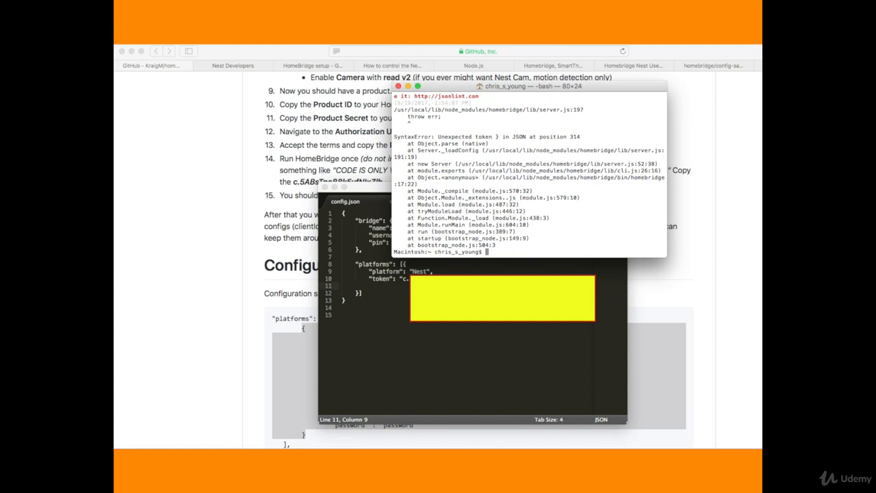
# - Delete the trailing comma after the token value in config.json and save the file
pyautogui.hscroll(10, 472, 308)
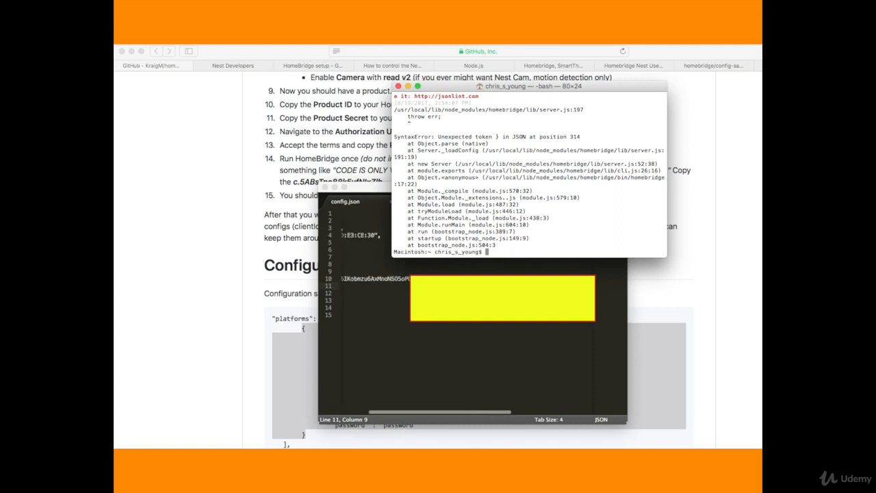
pyautogui.hscroll(10, 472, 308)
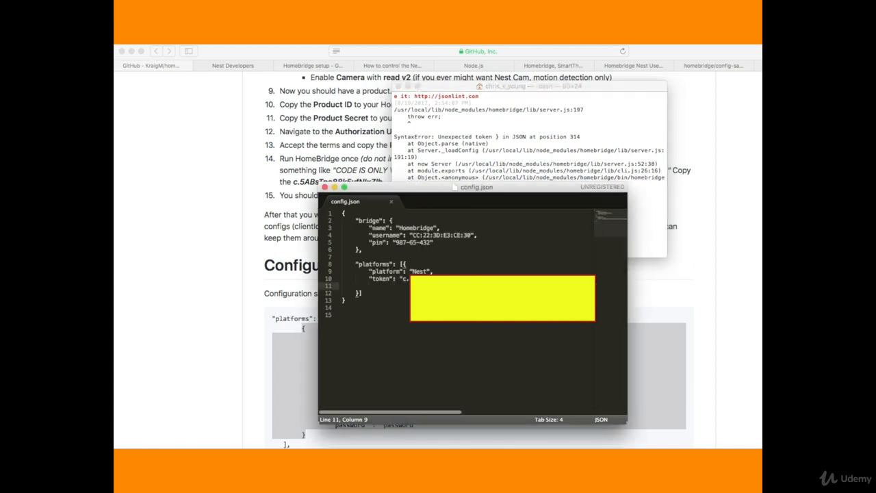
pyautogui.hscroll(10, 473, 308)
pyautogui.hscroll(10, 472, 308)
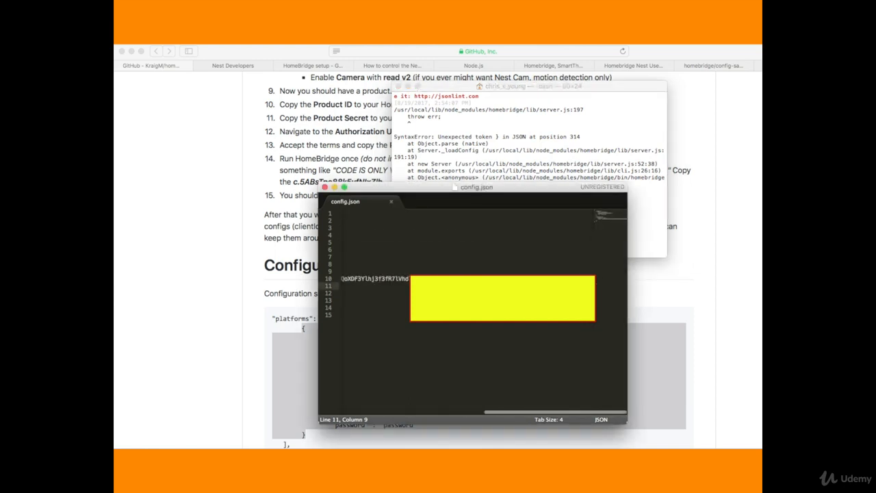
pyautogui.click(592, 279)
pyautogui.press('BackSpace')
pyautogui.press('super+s')
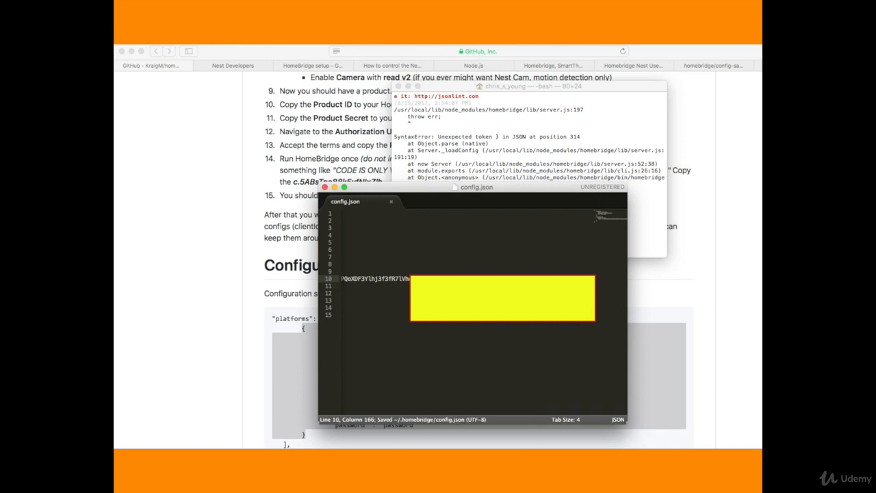
# - Run the homebridge command again in Terminal and move its window aside to uncover the browser page
pyautogui.click(546, 165)
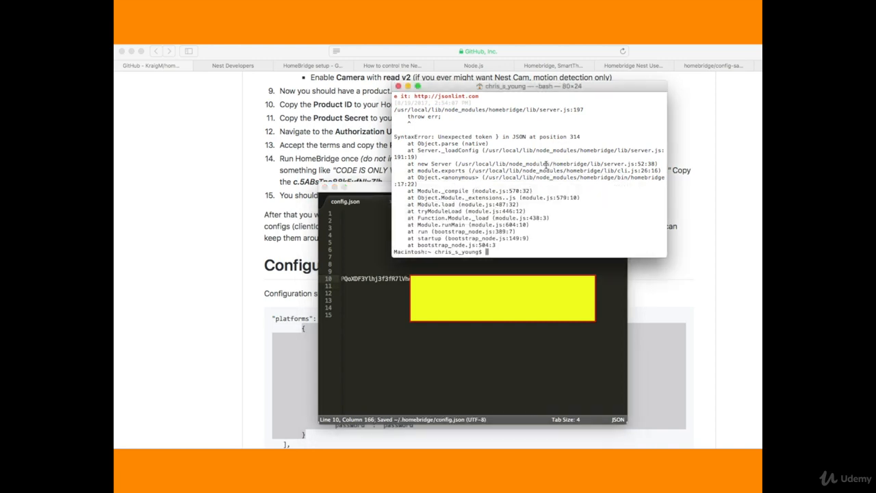
pyautogui.press('Up')
pyautogui.press('Return')
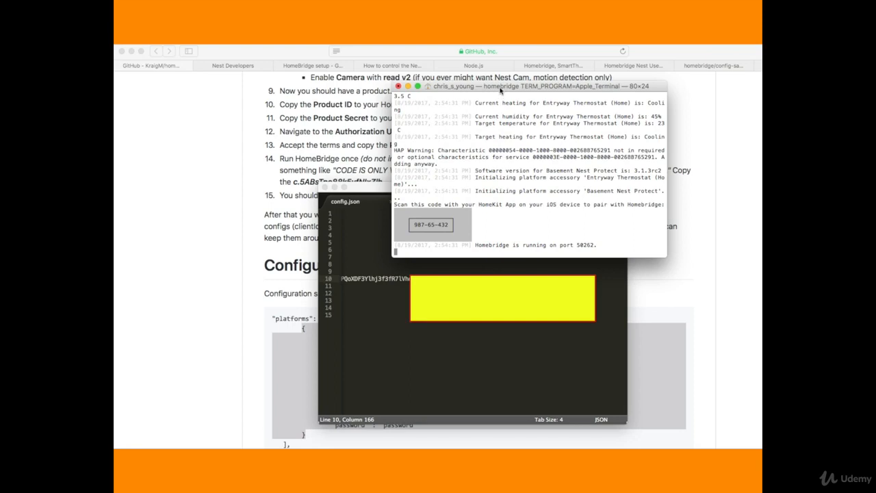
pyautogui.moveTo(475, 90); pyautogui.dragTo(127, 186)
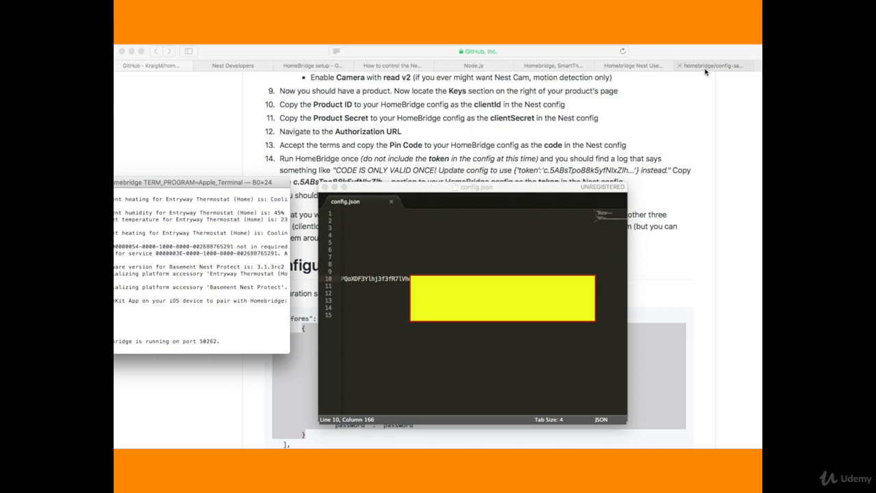
pyautogui.click(627, 65)
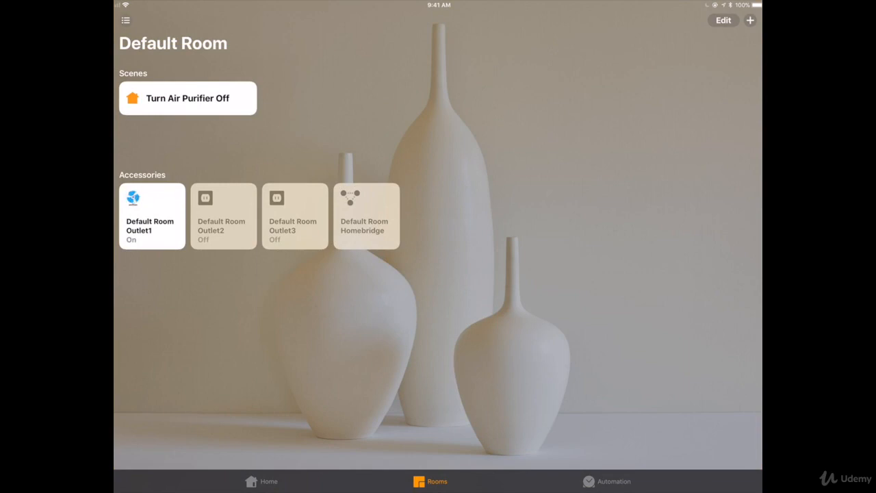
# - In the iPad's Home app, review the Default Room Homebridge bridge's details and open its list of connected accessories
pyautogui.click(367, 217)
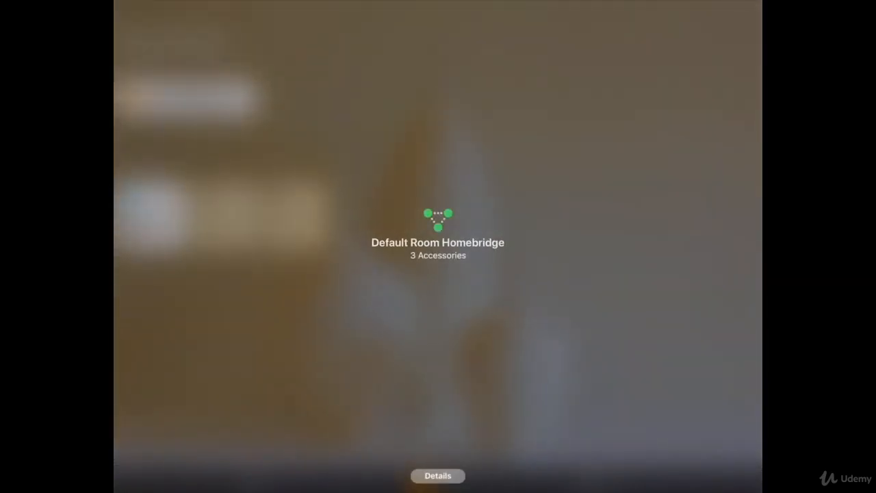
pyautogui.click(438, 475)
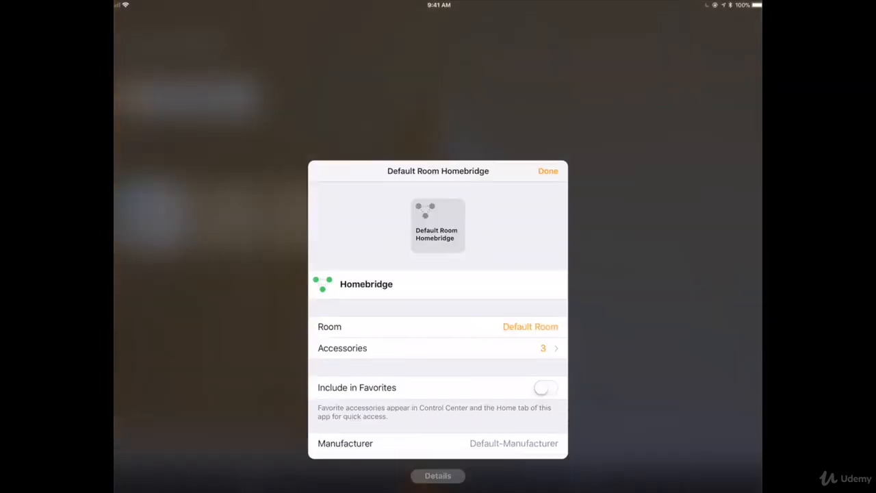
pyautogui.scroll(-4, 438, 254)
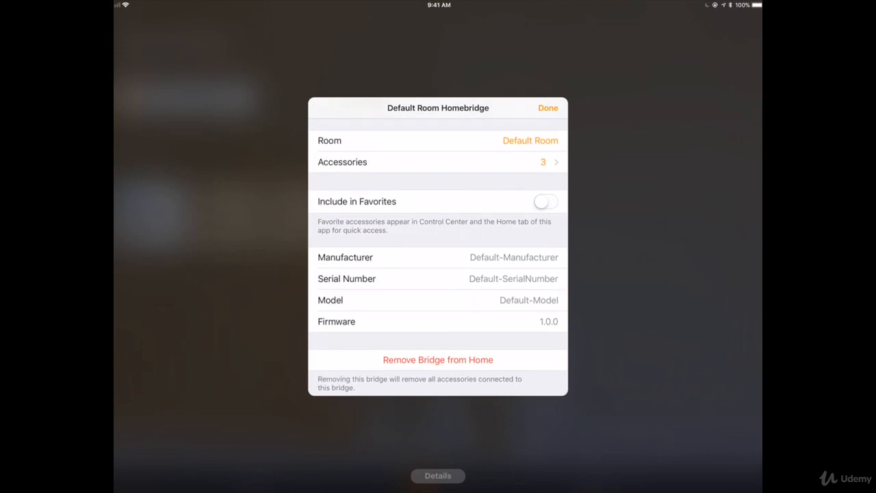
pyautogui.scroll(3, 438, 254)
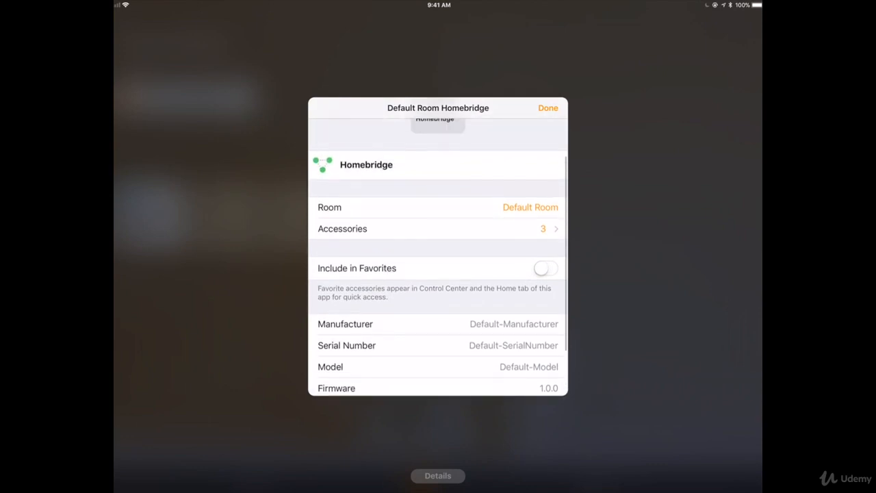
pyautogui.click(438, 233)
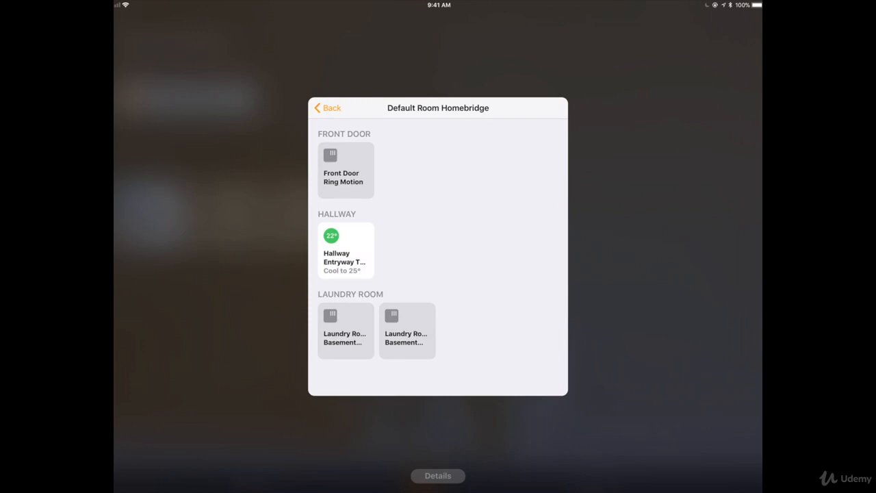
# - View the Hallway Entryway Thermostat's temperature control and its available modes, and return to the bridge's accessory list
pyautogui.click(346, 249)
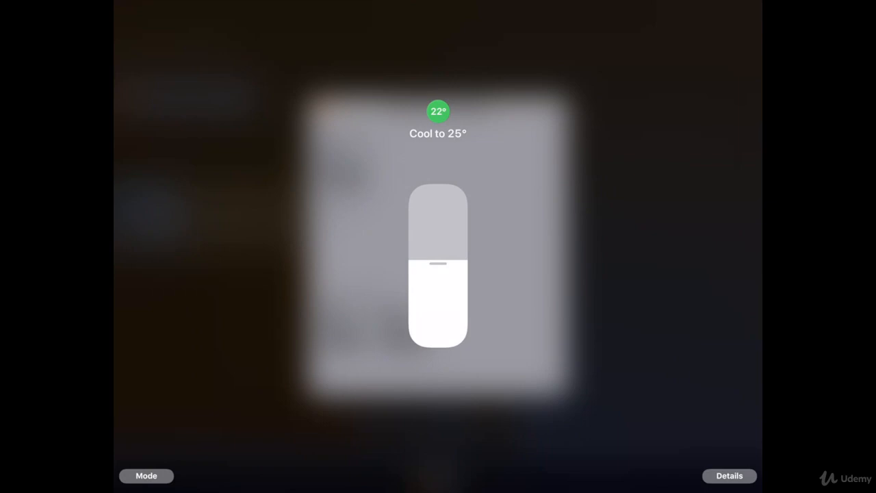
pyautogui.click(146, 475)
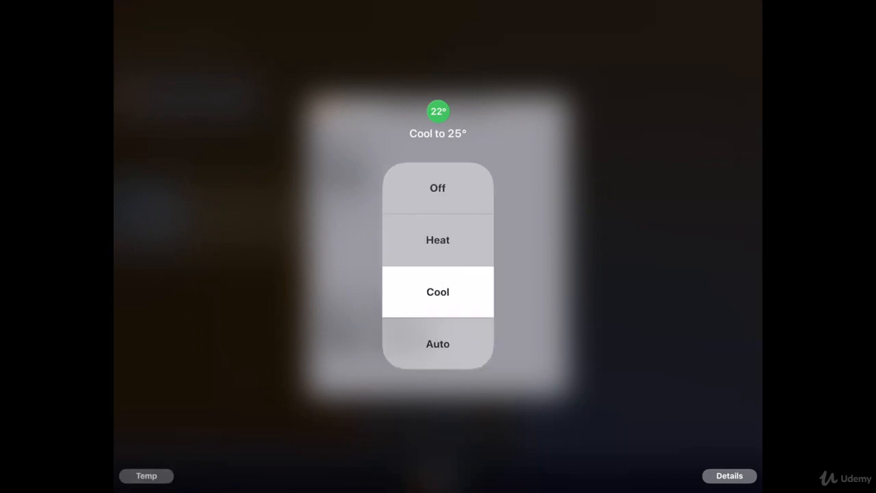
pyautogui.click(616, 274)
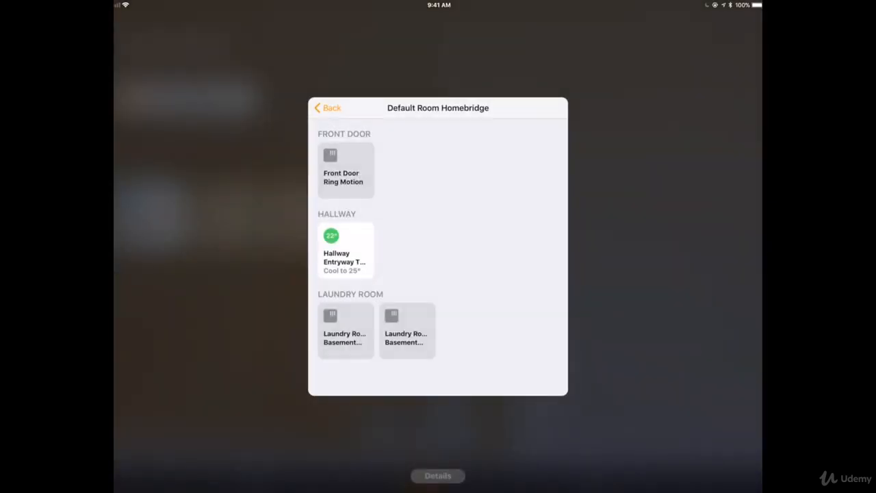
# - Examine the Hallway Entryway Thermostat's details down to its manufacturer and model, and return to the bridge's accessory list
pyautogui.click(346, 250)
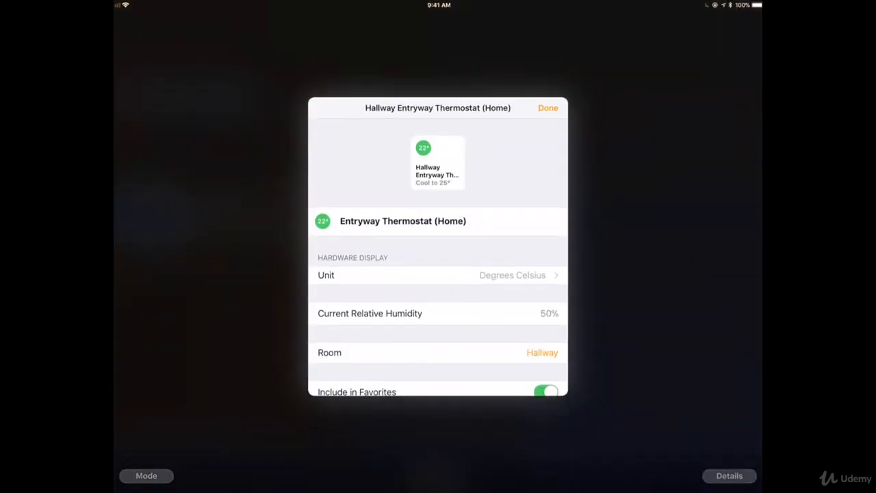
pyautogui.scroll(-3, 437, 260)
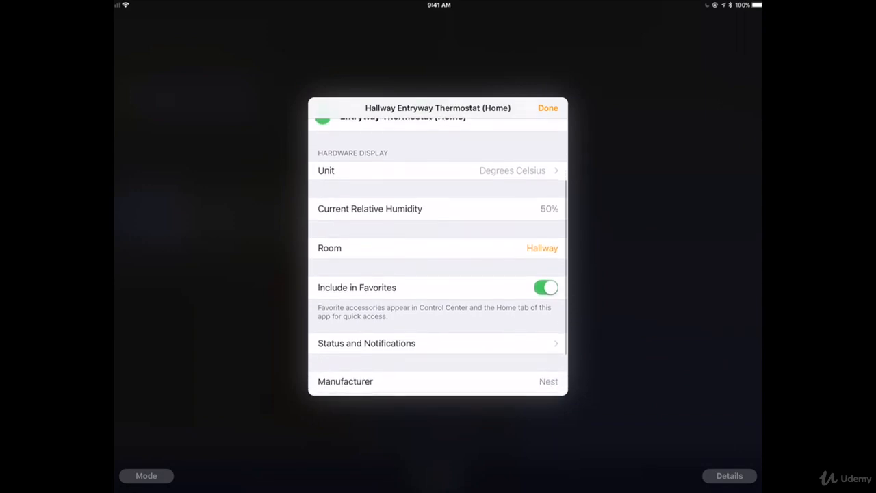
pyautogui.scroll(-3, 437, 260)
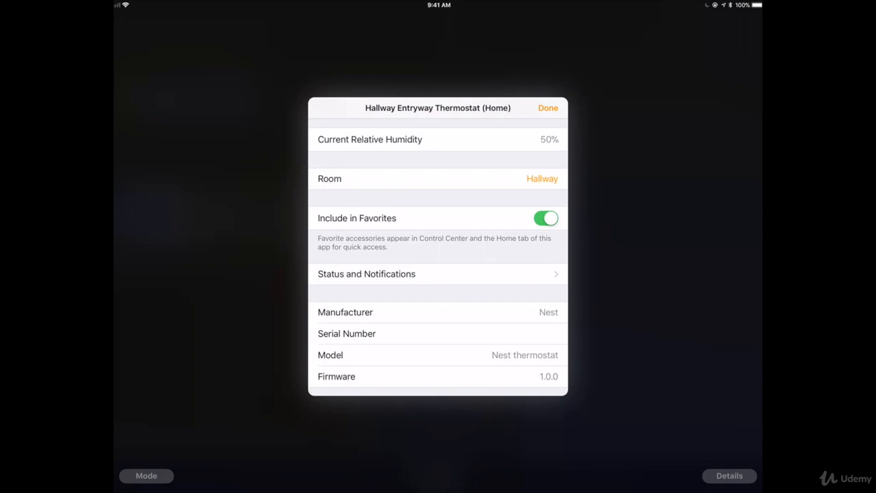
pyautogui.click(548, 108)
pyautogui.click(602, 274)
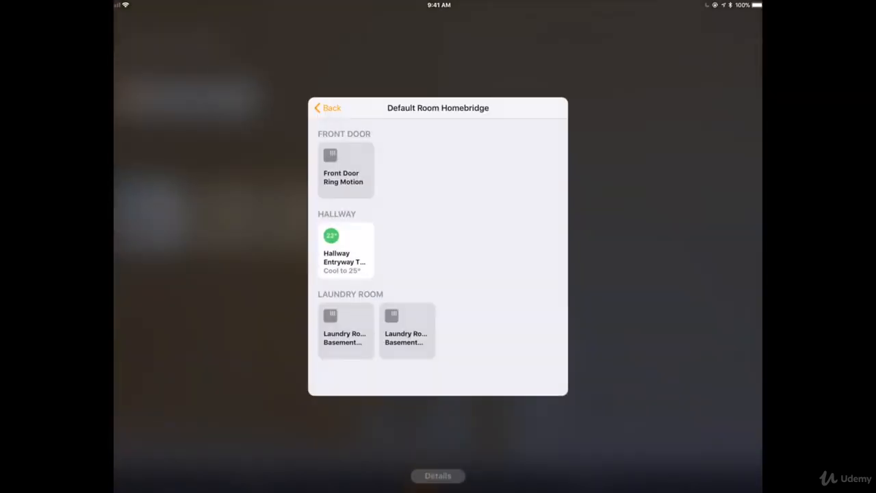
# - Examine the status and device details of the Laundry Room Basement Nest Protect CO2 sensor, and close its details
pyautogui.click(346, 331)
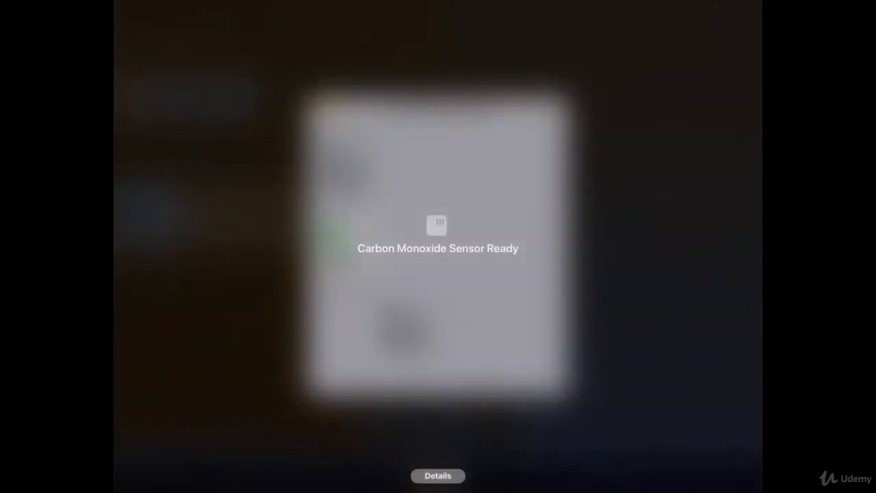
pyautogui.click(438, 476)
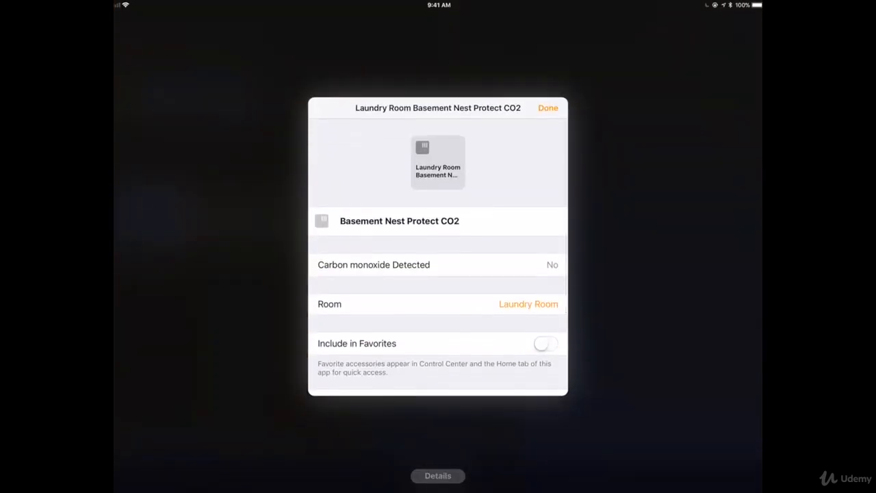
pyautogui.scroll(-5, 438, 260)
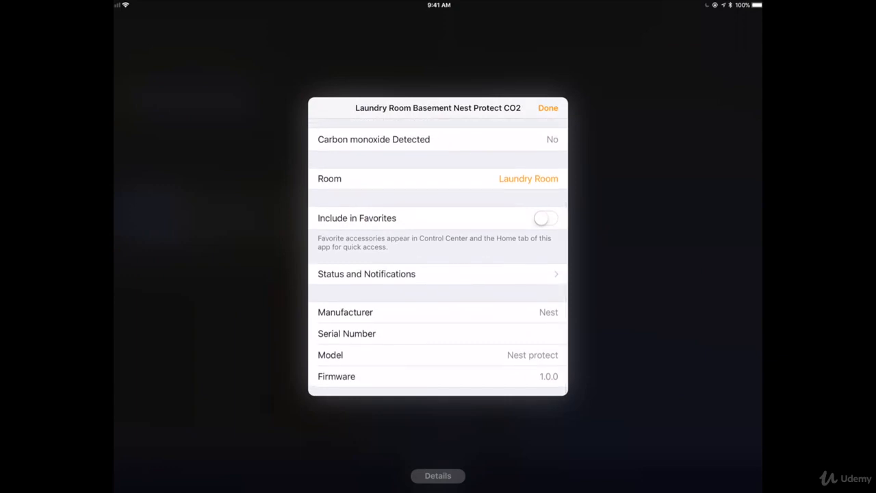
pyautogui.click(547, 107)
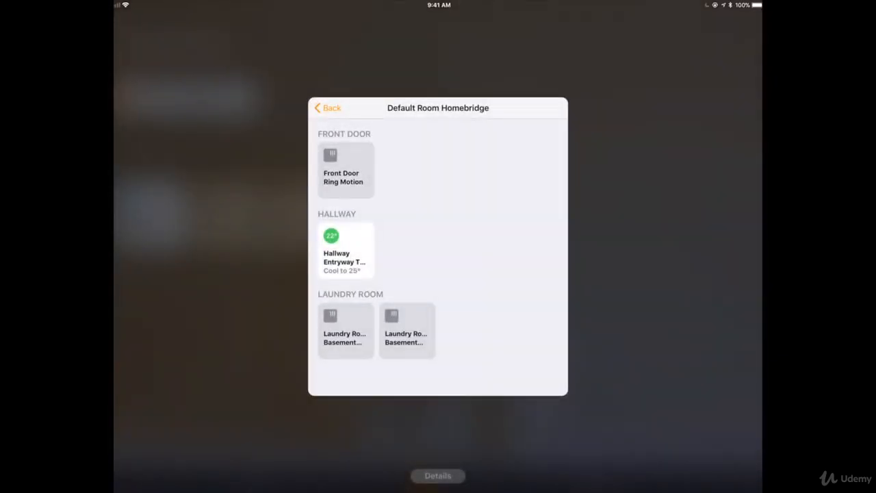
# - Examine the status and device details of the Laundry Room Basement Nest Protect Smoke sensor, and return to the accessory list
pyautogui.click(407, 331)
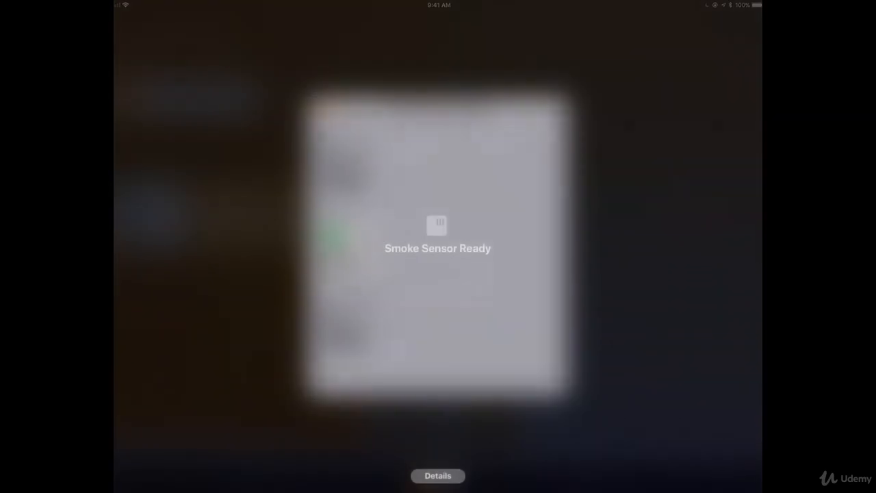
pyautogui.click(438, 475)
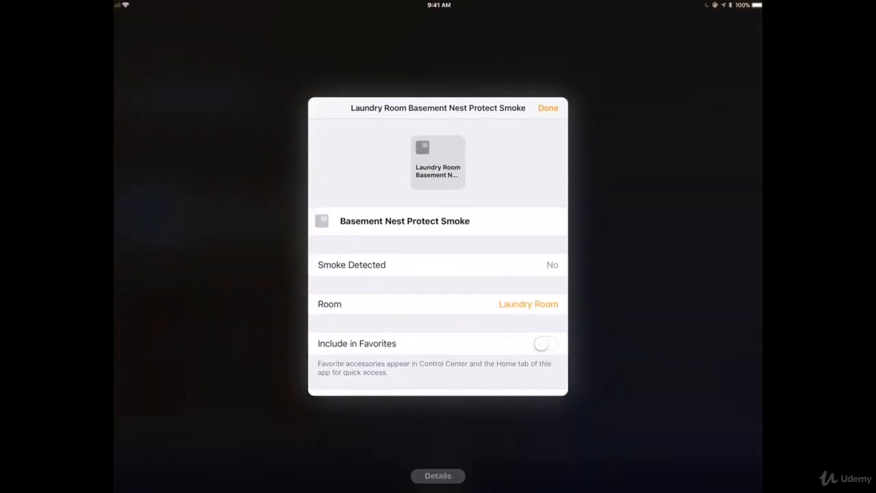
pyautogui.scroll(-3, 438, 273)
pyautogui.scroll(-3, 438, 274)
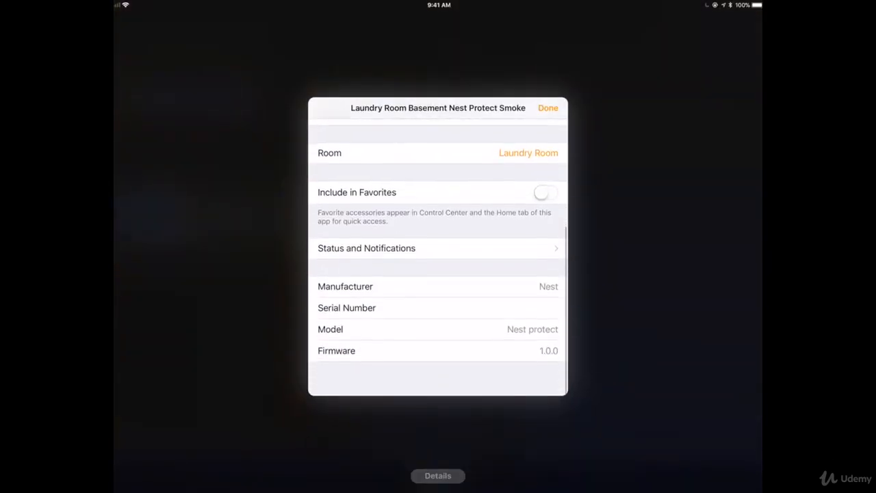
pyautogui.scroll(2, 438, 274)
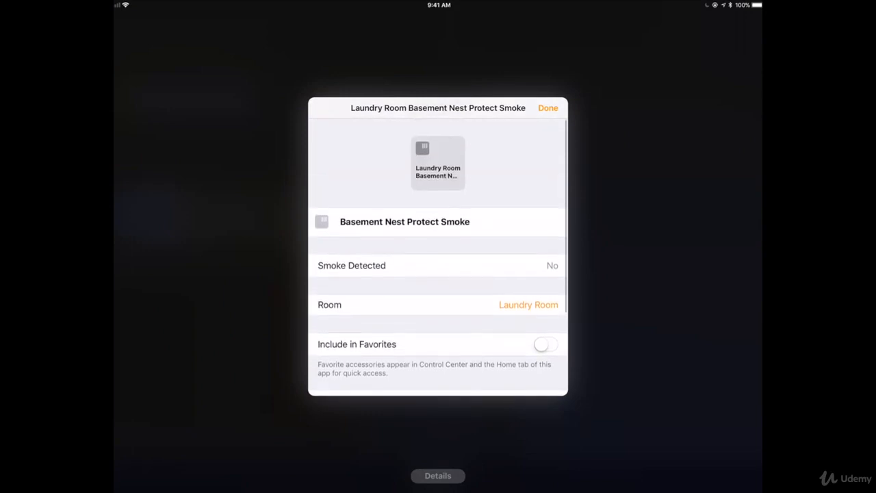
pyautogui.click(548, 108)
pyautogui.click(561, 246)
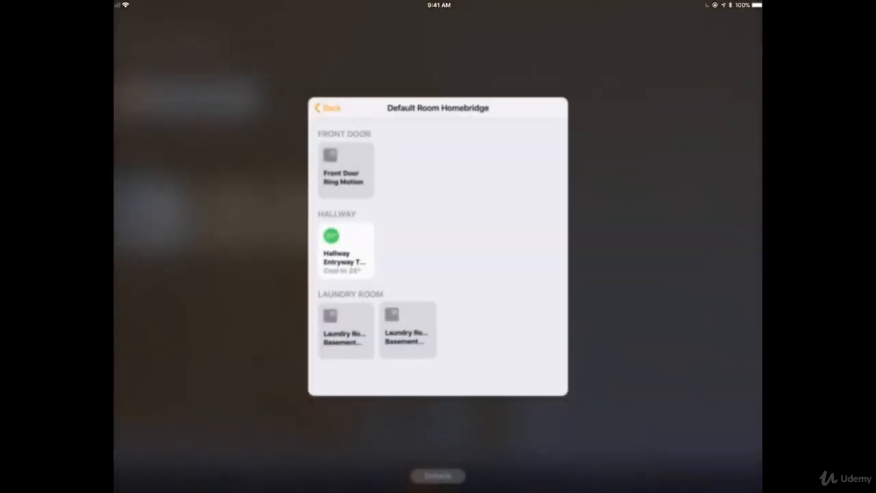